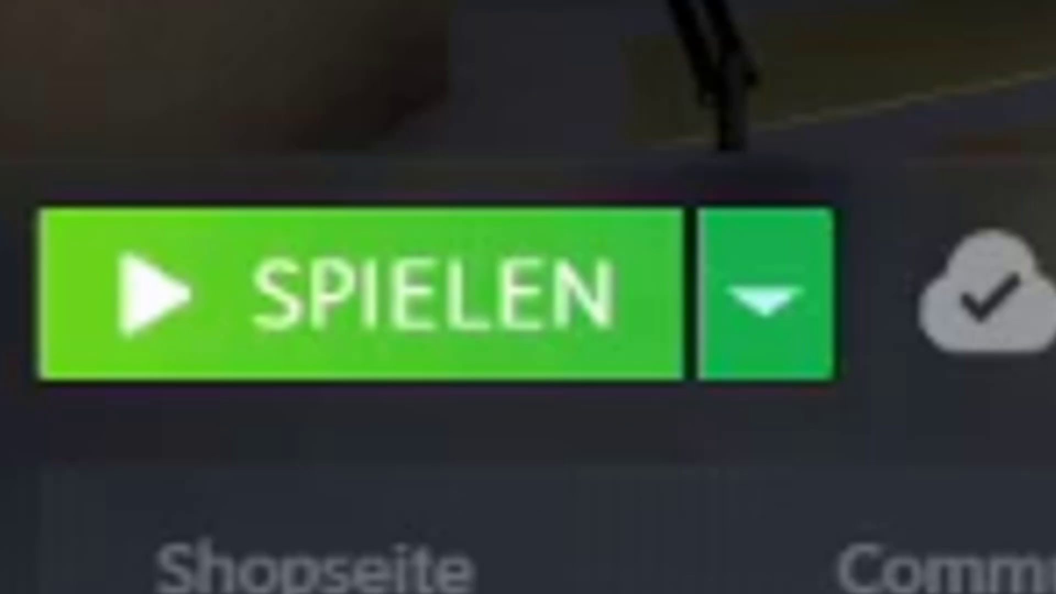
- Launch The Stanley Parable from its Steam library page with SPIELEN
{"action": "left_click", "coordinate": [361, 294]}
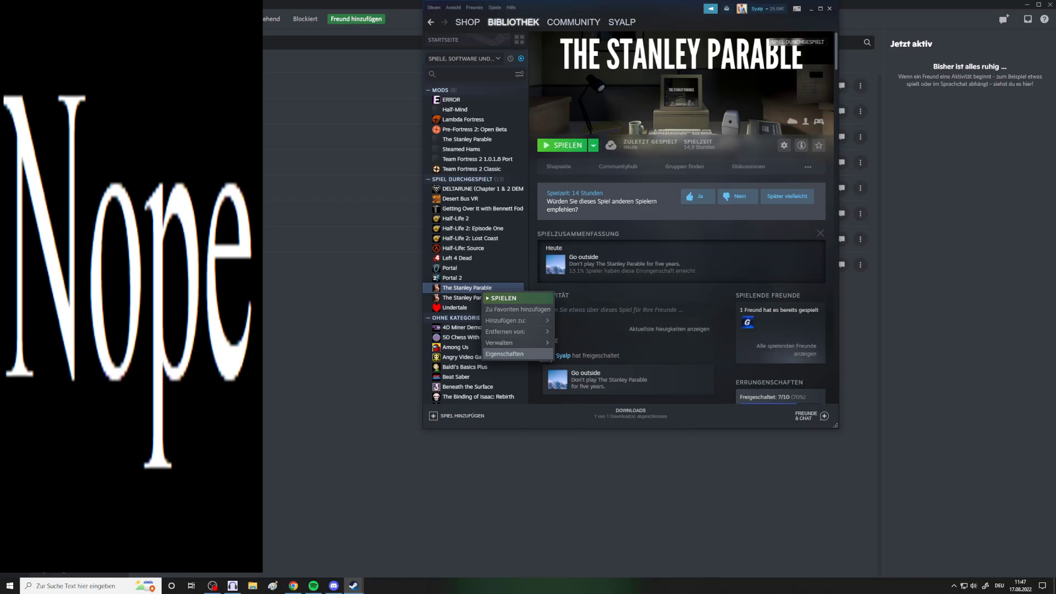
- Delete all Startoptionen text in The Stanley Parable's properties and close the dialog
{"action": "left_click", "coordinate": [504, 353]}
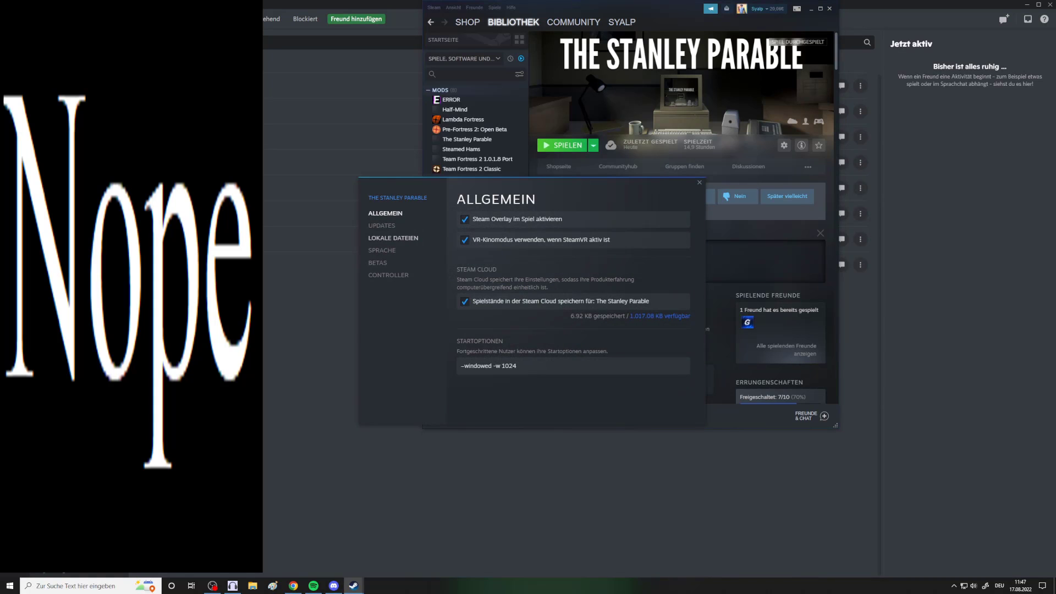
{"action": "left_click", "coordinate": [392, 238]}
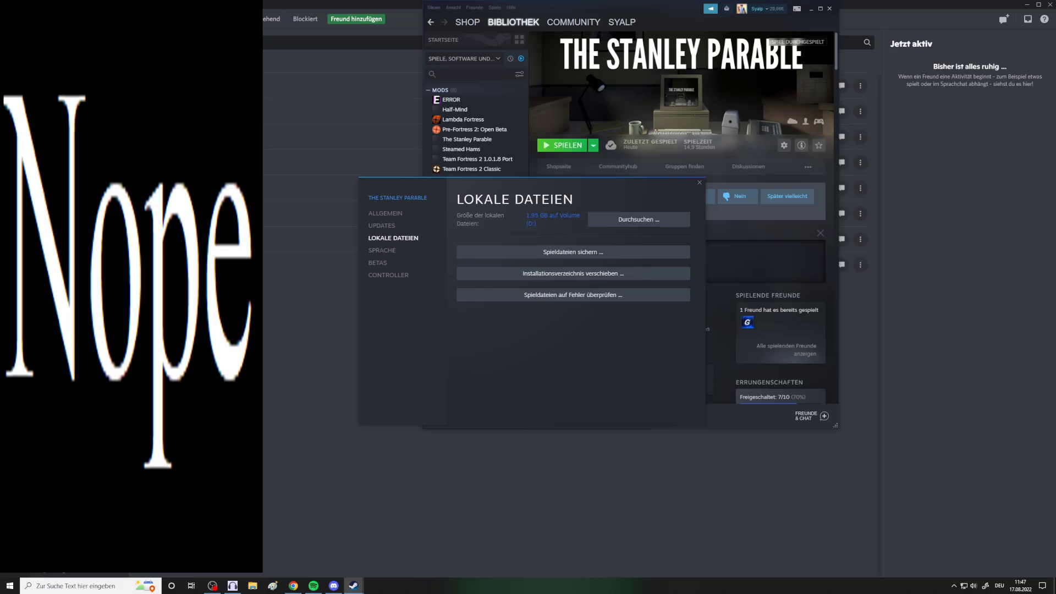
{"action": "left_click", "coordinate": [382, 225]}
{"action": "left_click", "coordinate": [386, 213]}
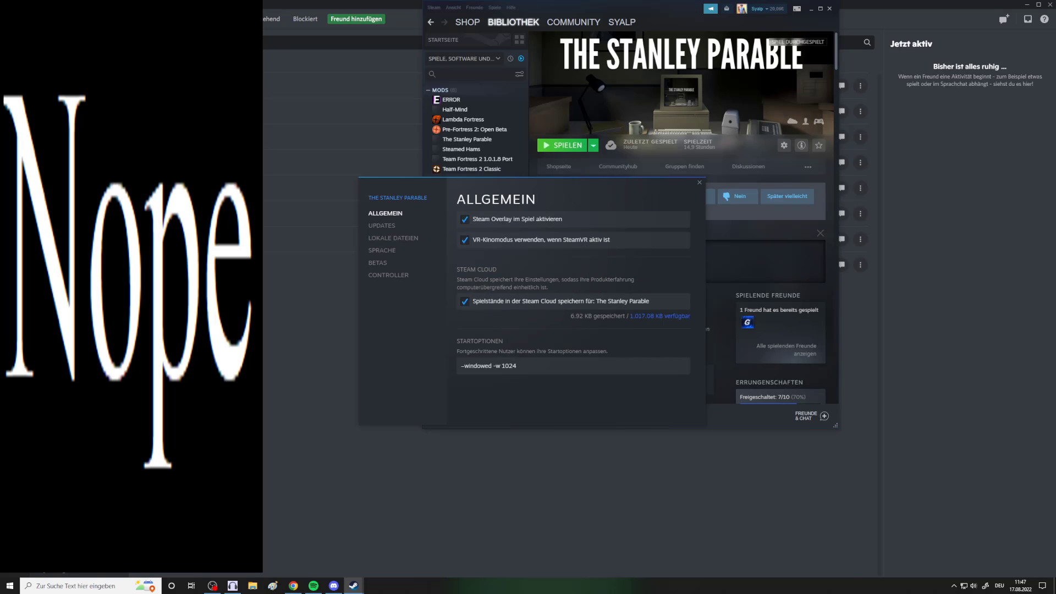
{"action": "key", "text": "ctrl+a"}
{"action": "key", "text": "BackSpace"}
{"action": "key", "text": "Escape"}
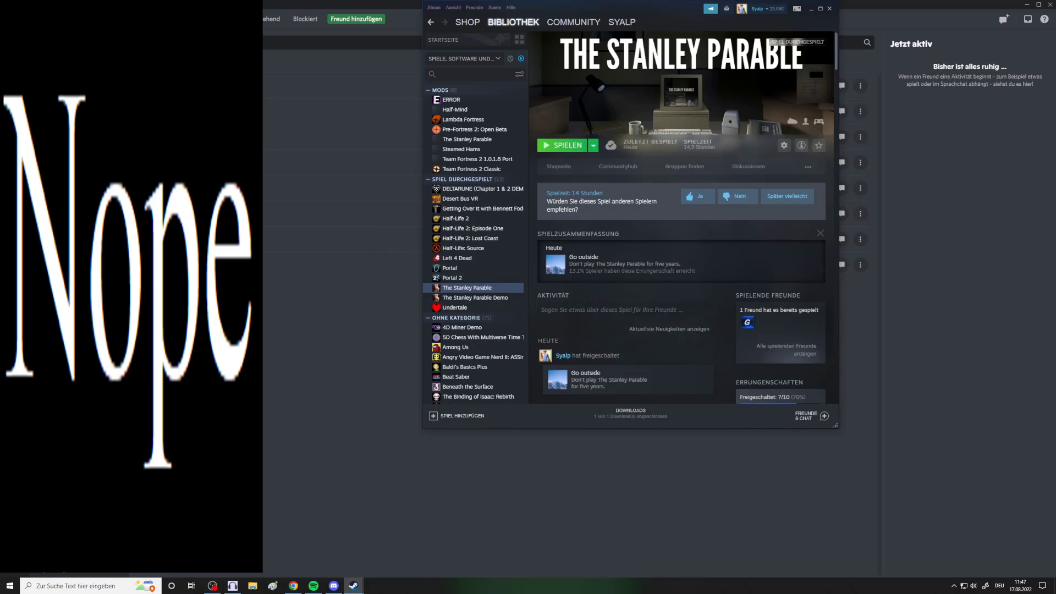
{"action": "key", "text": "alt+Tab"}
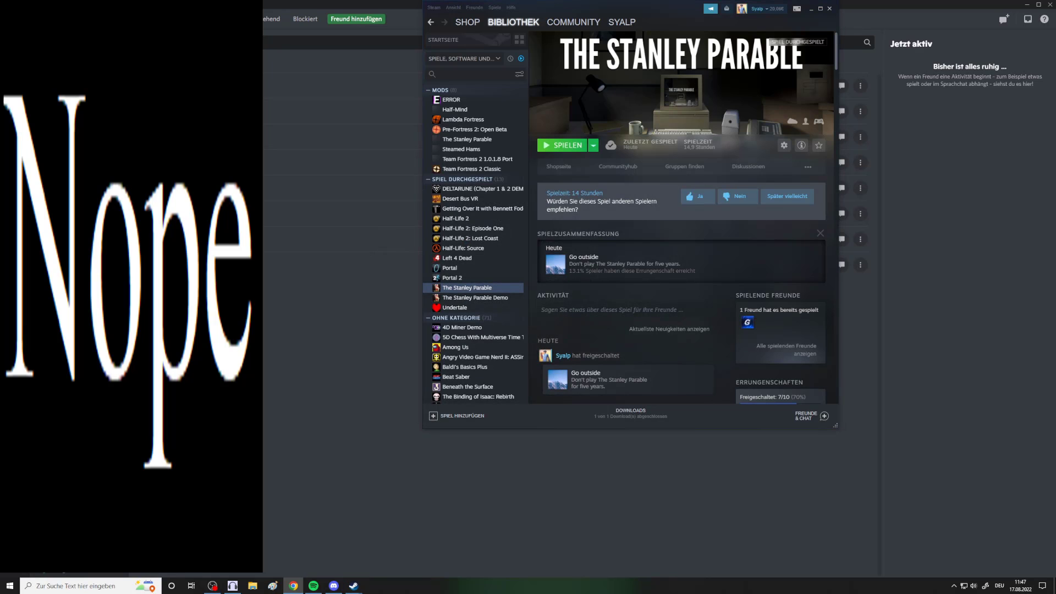
{"action": "scroll", "coordinate": [685, 248], "scroll_direction": "down", "scroll_amount": 3}
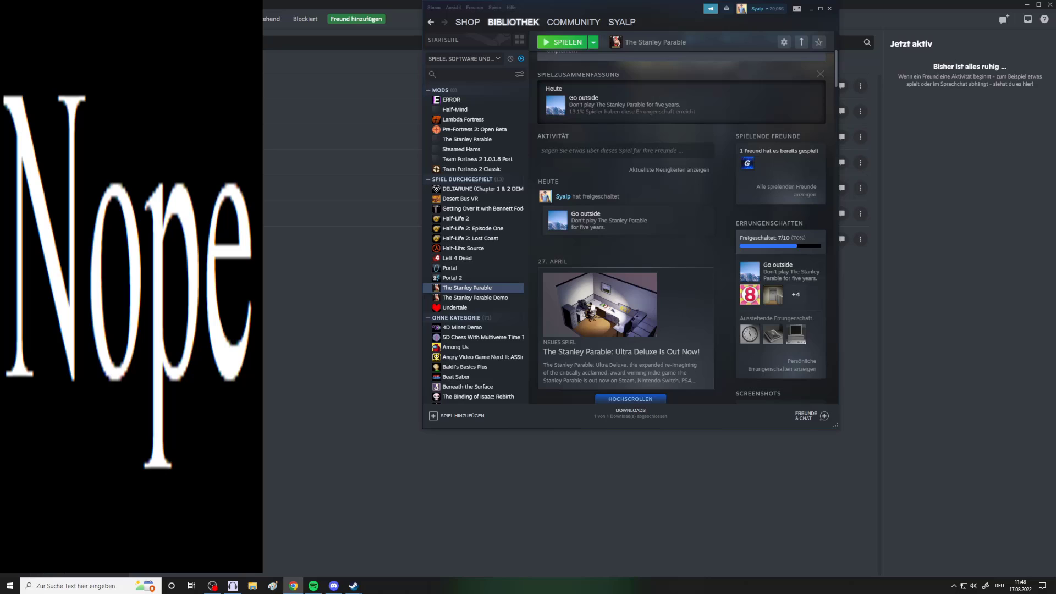
- Set The Stanley Parable's launch options to '-windowed' and start the game
{"action": "right_click", "coordinate": [474, 288]}
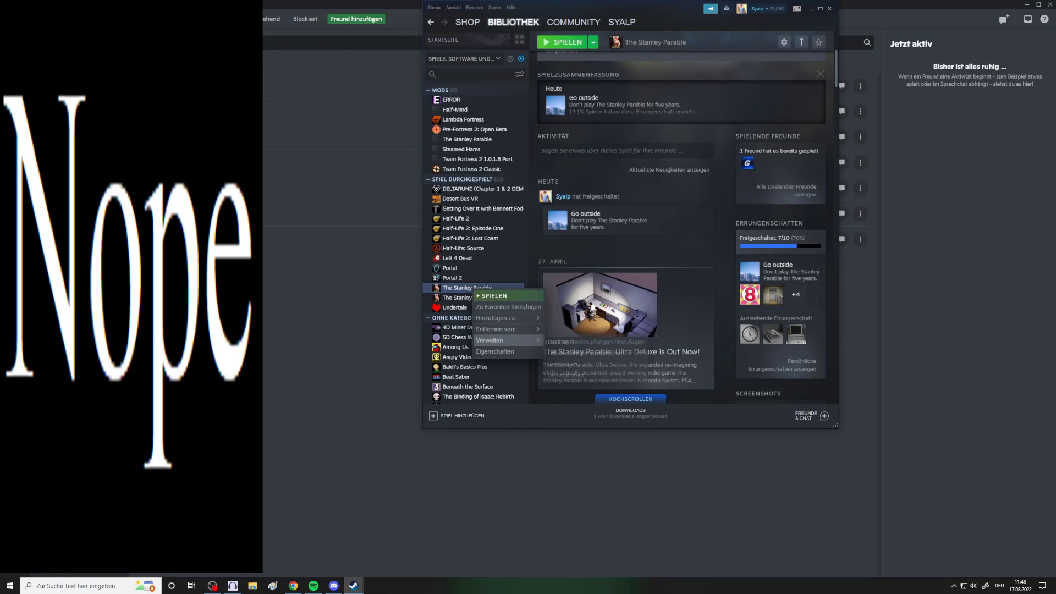
{"action": "left_click", "coordinate": [503, 351]}
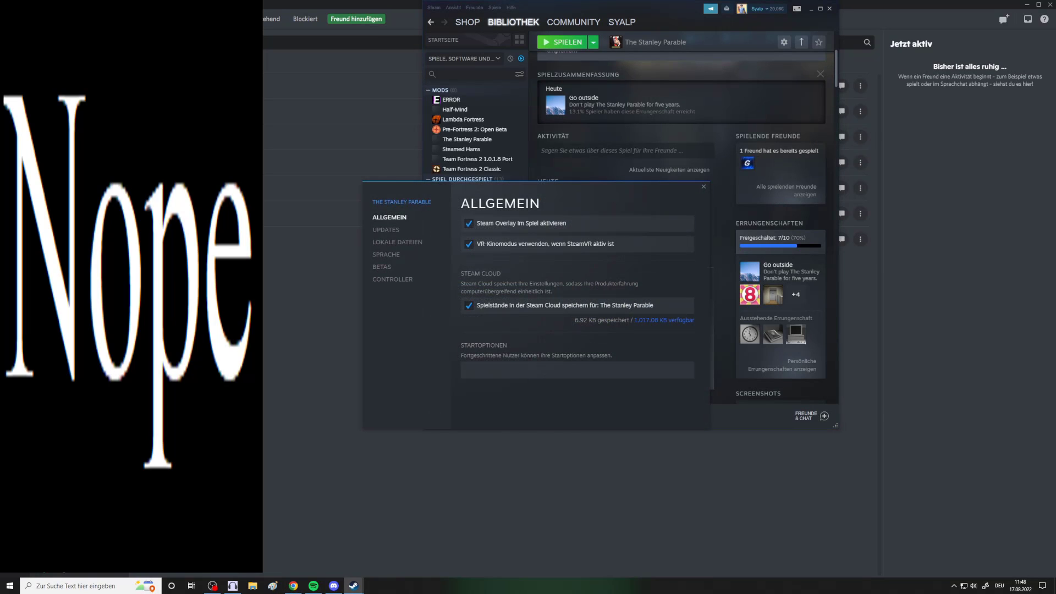
{"action": "left_click", "coordinate": [577, 371]}
{"action": "type", "text": "windowed"}
{"action": "left_click", "coordinate": [702, 186]}
{"action": "left_click", "coordinate": [565, 42]}
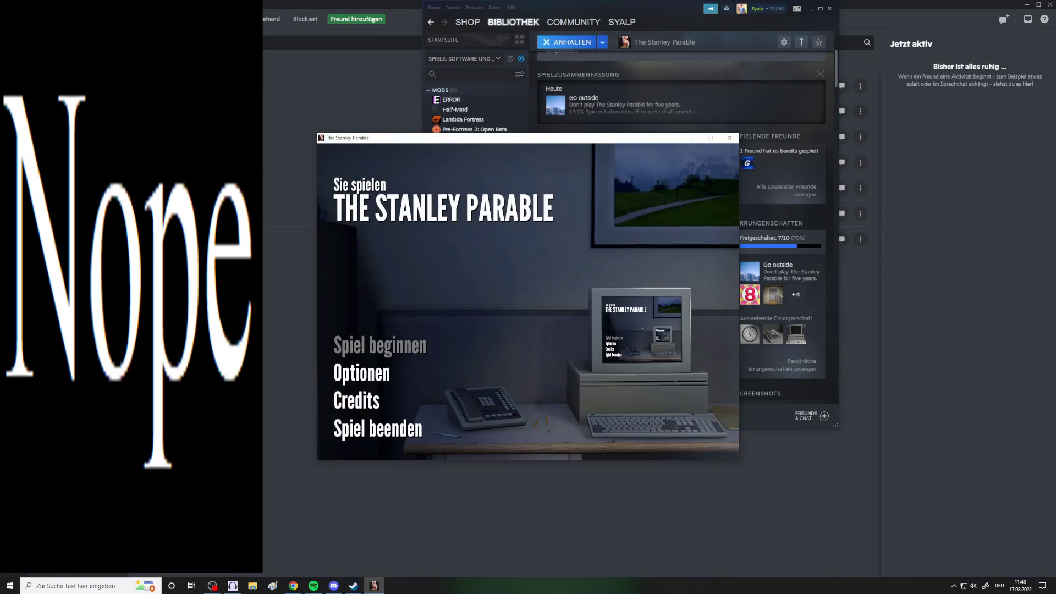
- In Optionen > Video, set Seitenverhältnis to Breitbild (16:9)
{"action": "key", "text": "Up"}
{"action": "key", "text": "Up"}
{"action": "key", "text": "Up"}
{"action": "key", "text": "Return"}
{"action": "key", "text": "Down"}
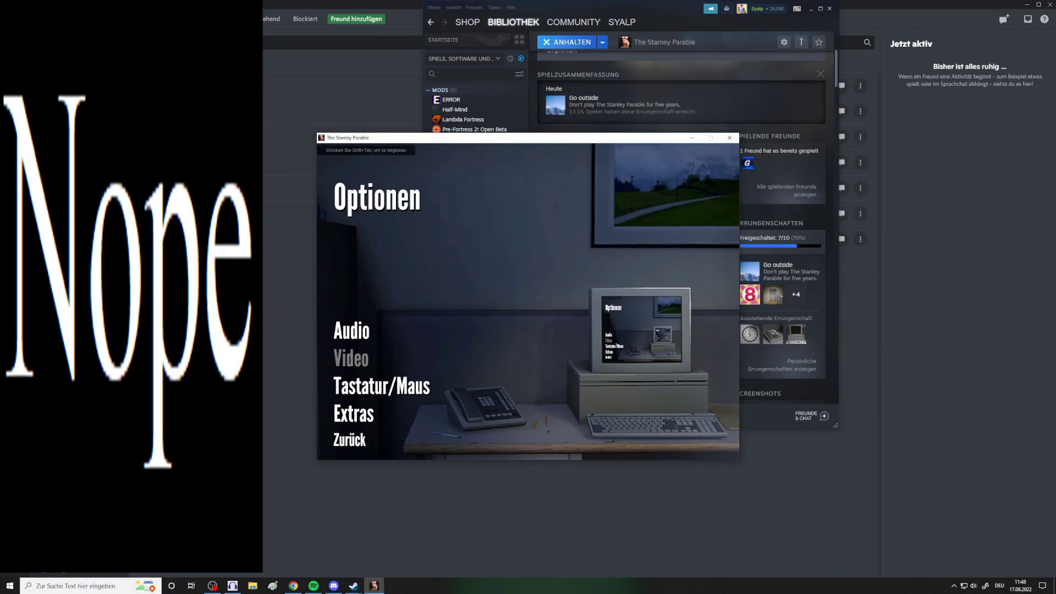
{"action": "key", "text": "Up"}
{"action": "key", "text": "Down"}
{"action": "key", "text": "Return"}
{"action": "key", "text": "Down"}
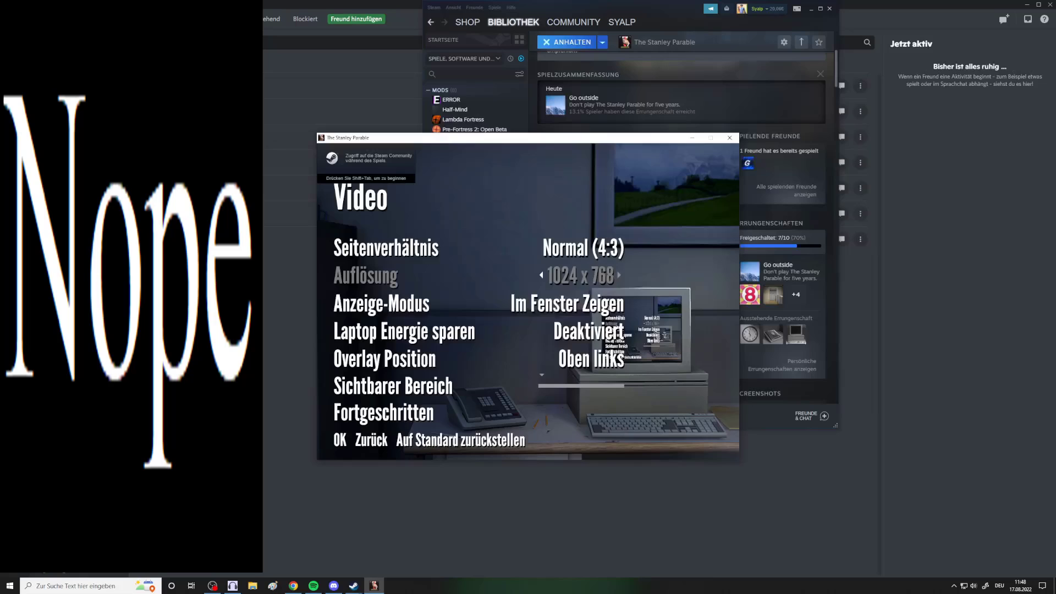
{"action": "key", "text": "Up"}
{"action": "key", "text": "Right"}
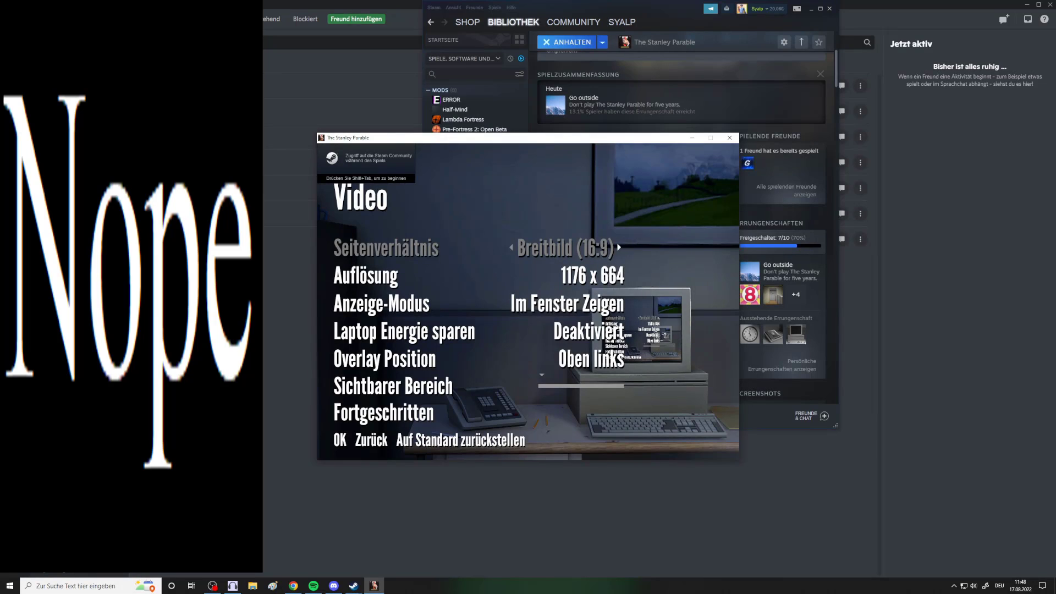
- Set Auflösung to 1920 x 1080 and apply the video settings
{"action": "key", "text": "Down"}
{"action": "key", "text": "Down"}
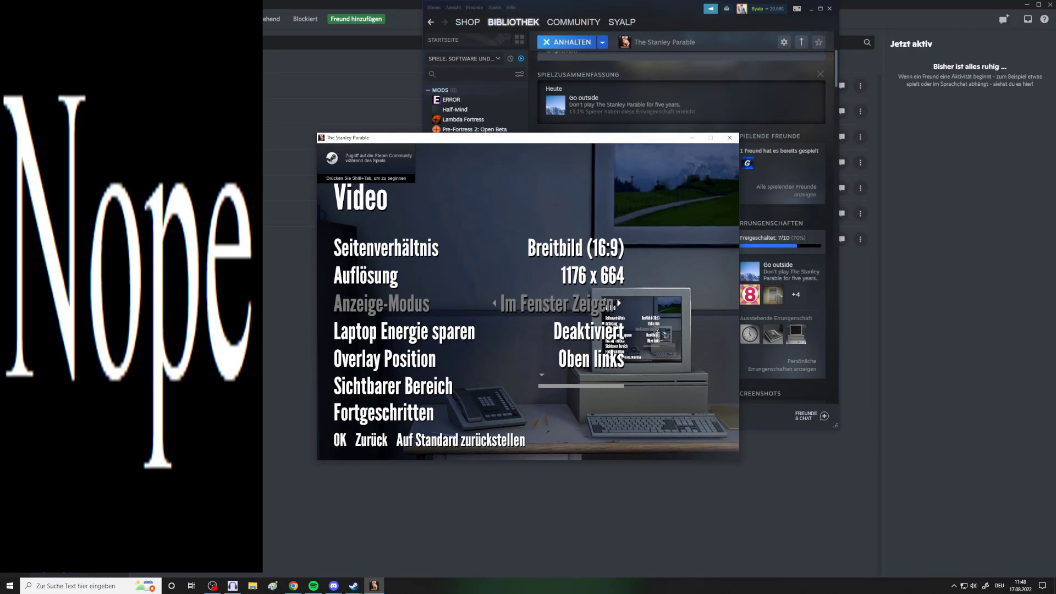
{"action": "key", "text": "Up"}
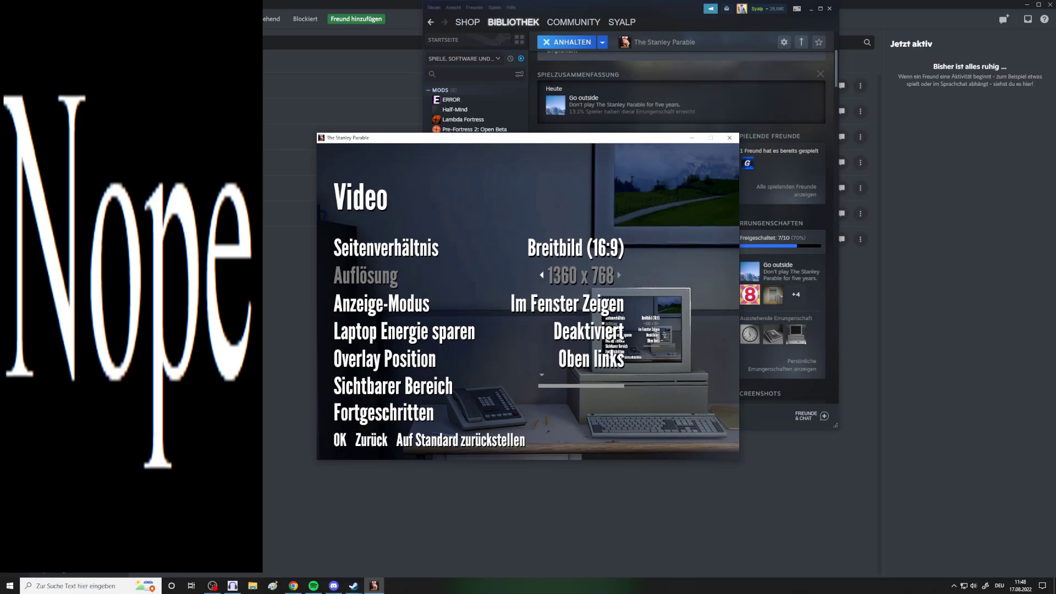
{"action": "key", "text": "Left"}
{"action": "key", "text": "Down"}
{"action": "key", "text": "Down"}
{"action": "key", "text": "Down"}
{"action": "key", "text": "Up"}
{"action": "key", "text": "Up"}
{"action": "key", "text": "Up"}
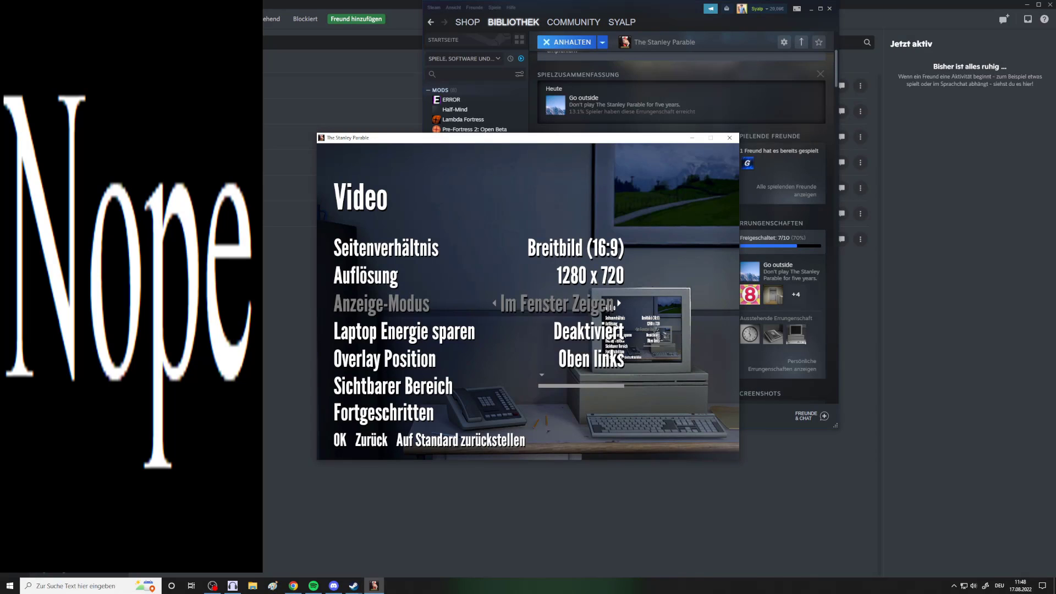
{"action": "key", "text": "Up"}
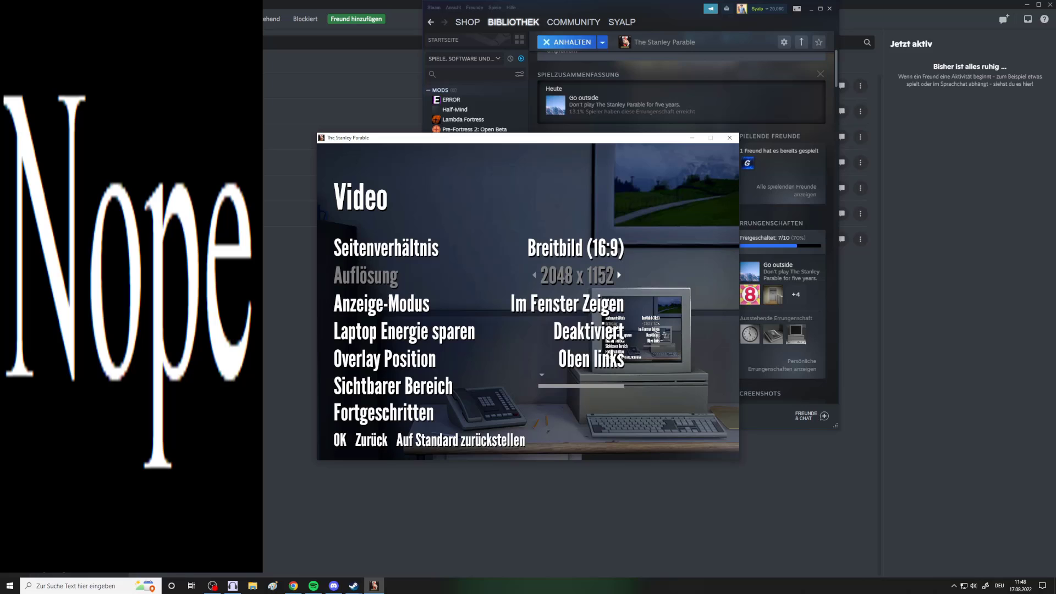
{"action": "key", "text": "Down"}
{"action": "key", "text": "Down"}
{"action": "key", "text": "Down"}
{"action": "key", "text": "Down"}
{"action": "key", "text": "Down"}
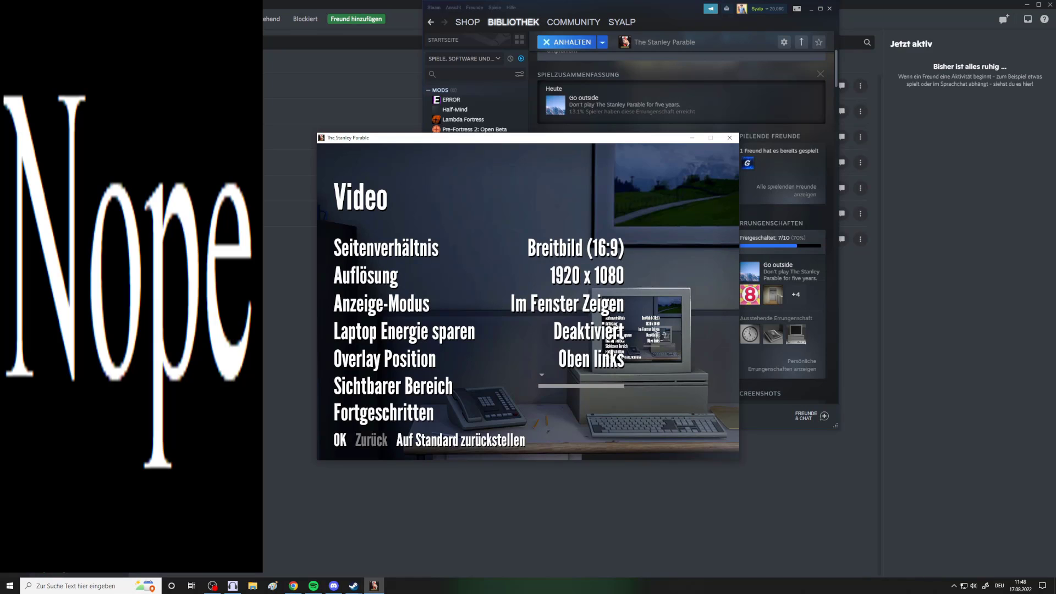
{"action": "key", "text": "Return"}
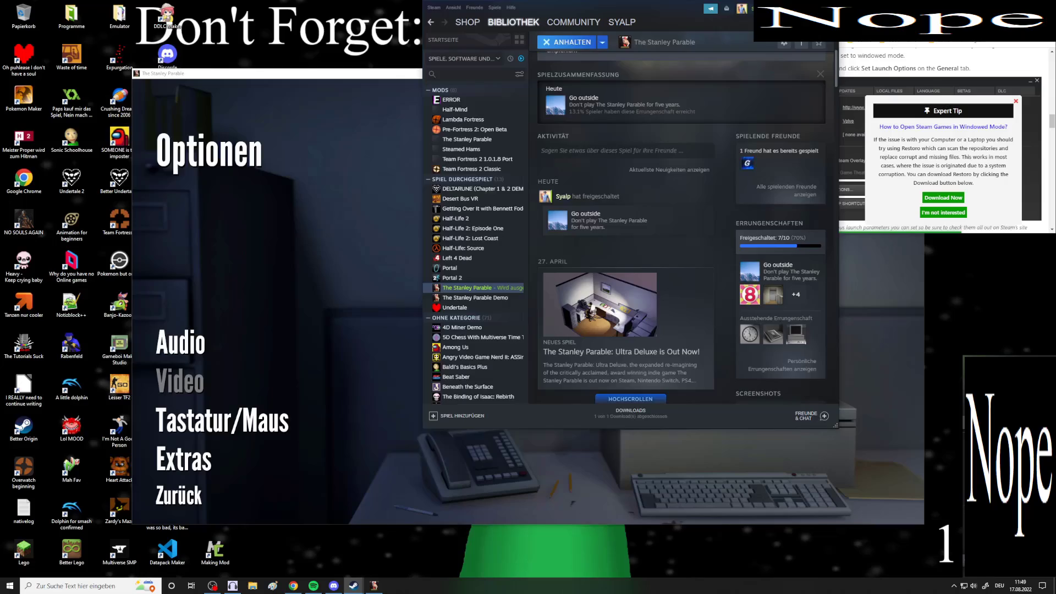
- Move and heighten the Steam window, close Spielzusammenfassung, and bring the game forward
{"action": "mouse_move", "coordinate": [682, 7]}
{"action": "left_mouse_down"}
{"action": "mouse_move", "coordinate": [461, 27]}
{"action": "mouse_move", "coordinate": [454, 11]}
{"action": "mouse_move", "coordinate": [466, 6]}
{"action": "left_mouse_up"}
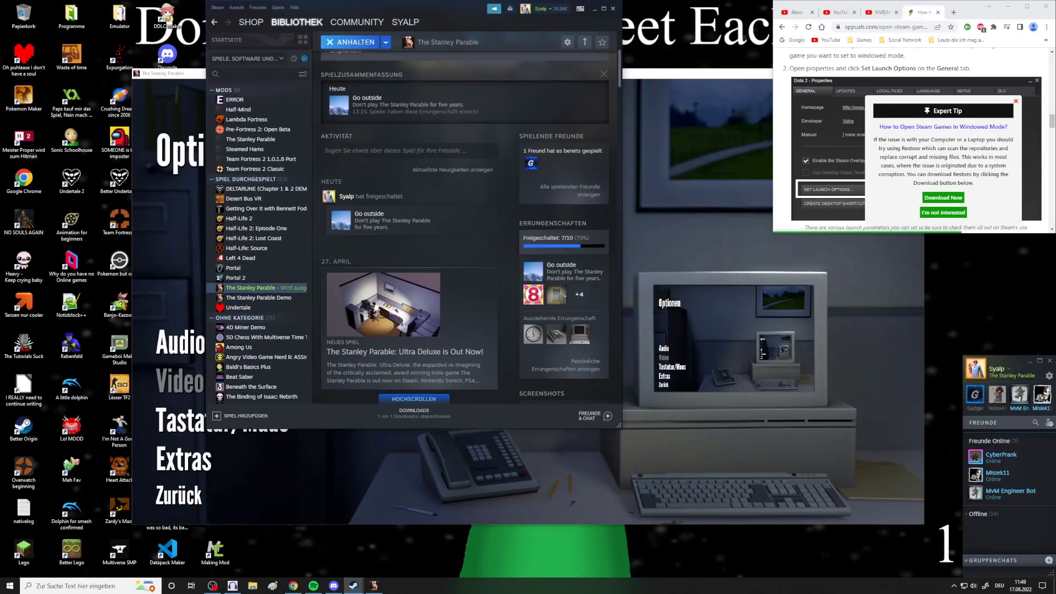
{"action": "left_click_drag", "start_coordinate": [619, 423], "coordinate": [622, 569]}
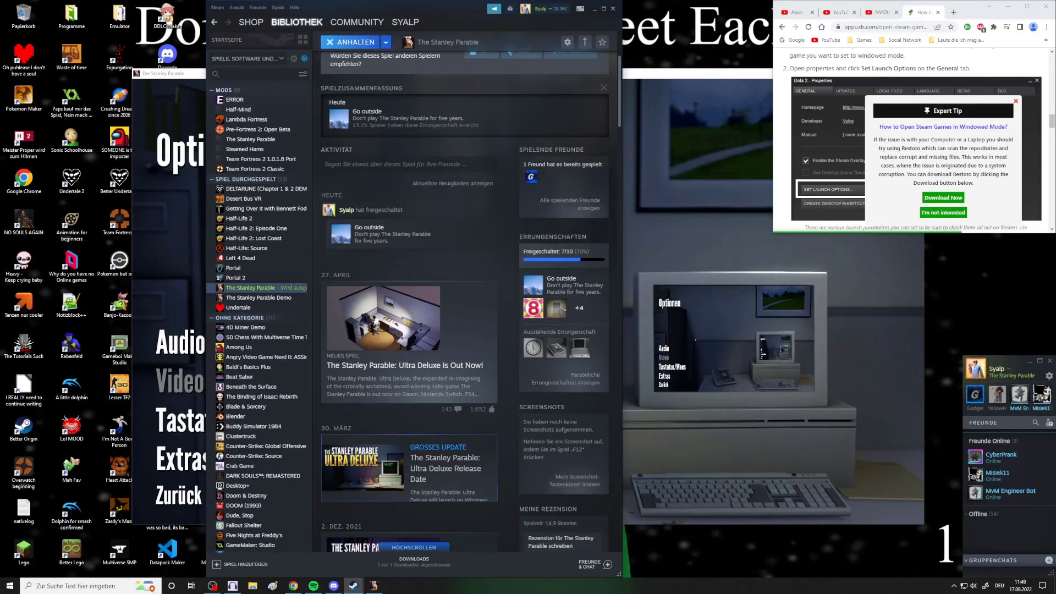
{"action": "mouse_move", "coordinate": [466, 7]}
{"action": "left_mouse_down"}
{"action": "mouse_move", "coordinate": [511, 5]}
{"action": "mouse_move", "coordinate": [494, 10]}
{"action": "left_mouse_up"}
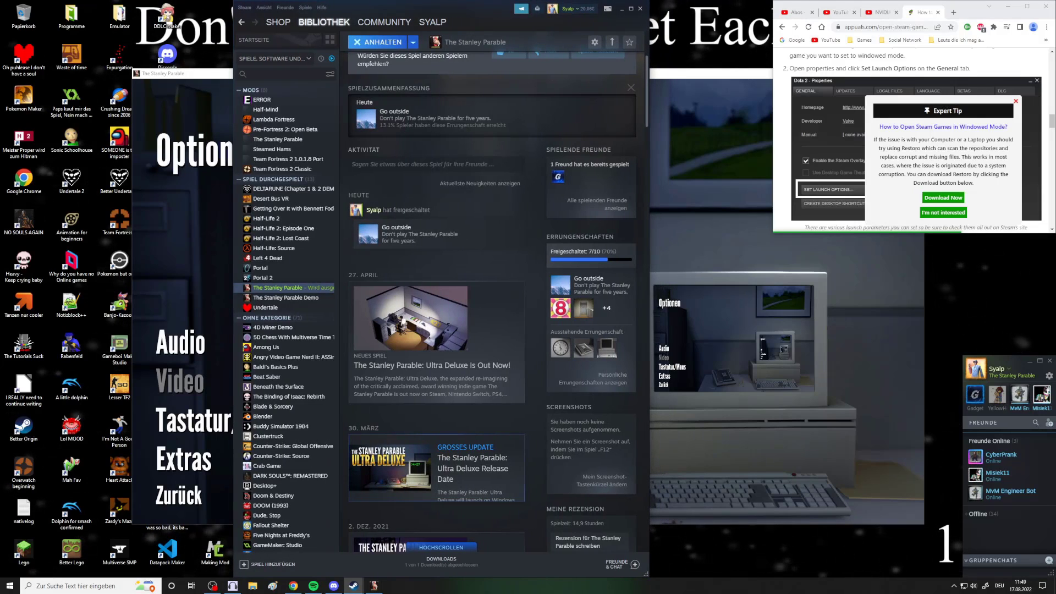
{"action": "scroll", "coordinate": [494, 248], "scroll_direction": "up", "scroll_amount": 5}
{"action": "left_click", "coordinate": [631, 246]}
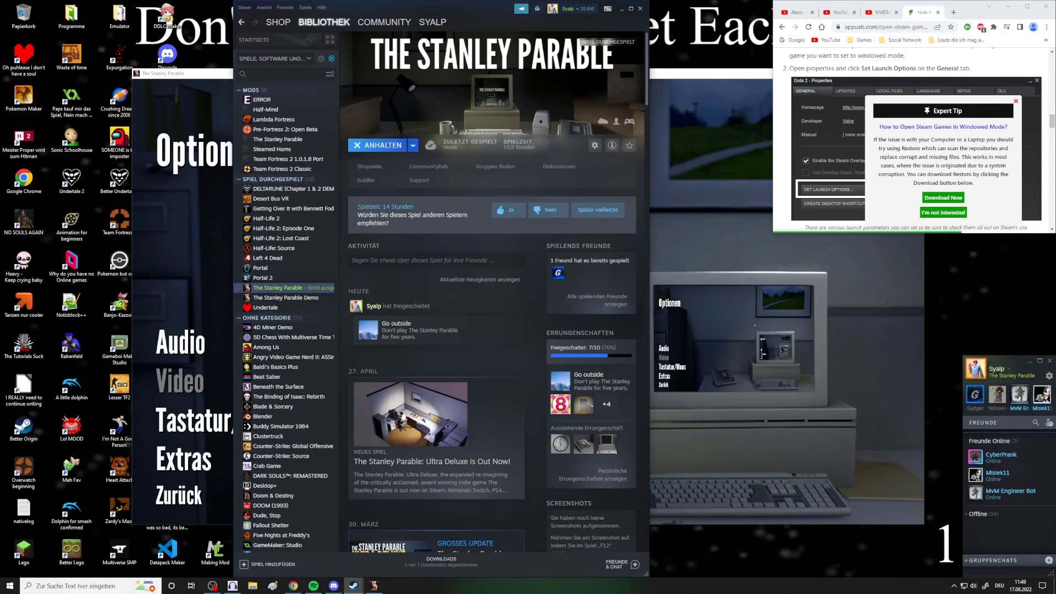
{"action": "left_click", "coordinate": [374, 586]}
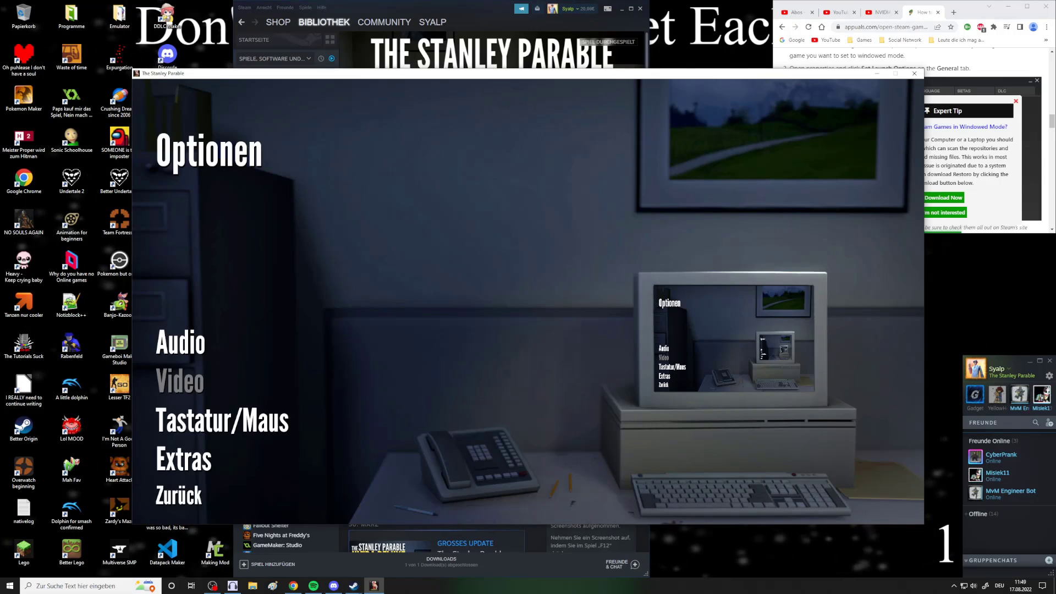